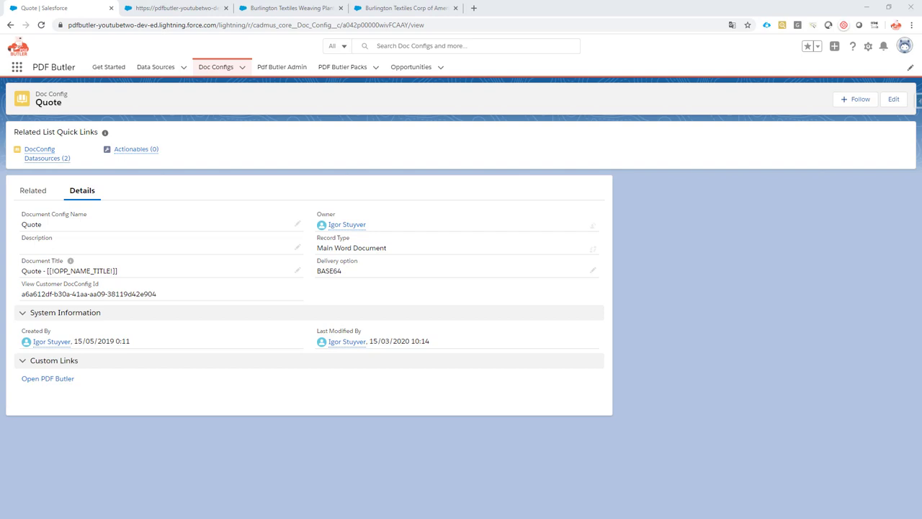
Step: Show the Quote doc config's Doc Config Documents: English default plus three empty alternatives
{"action": "left_click", "coordinate": [176, 10]}
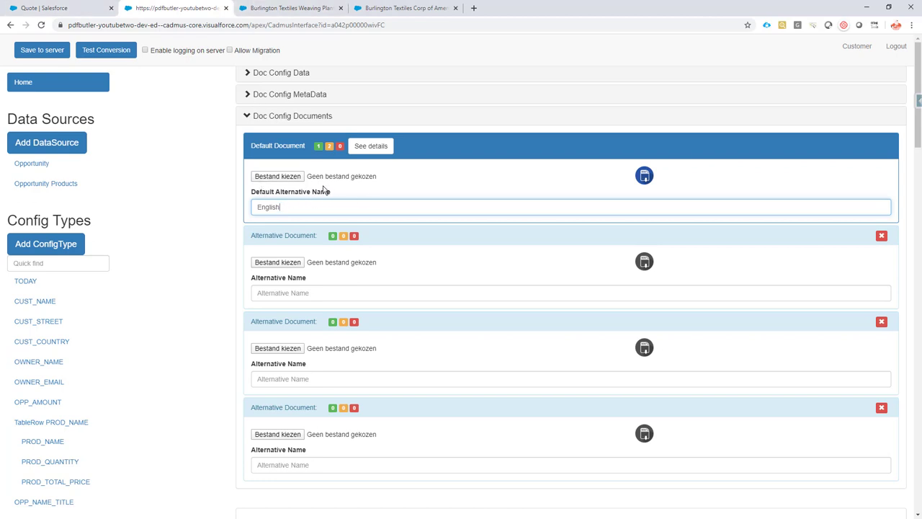
Step: Generate and review the Burlington Textiles Weaving Plant Generator Quote PDF in English, then close the preview
{"action": "left_click", "coordinate": [289, 8]}
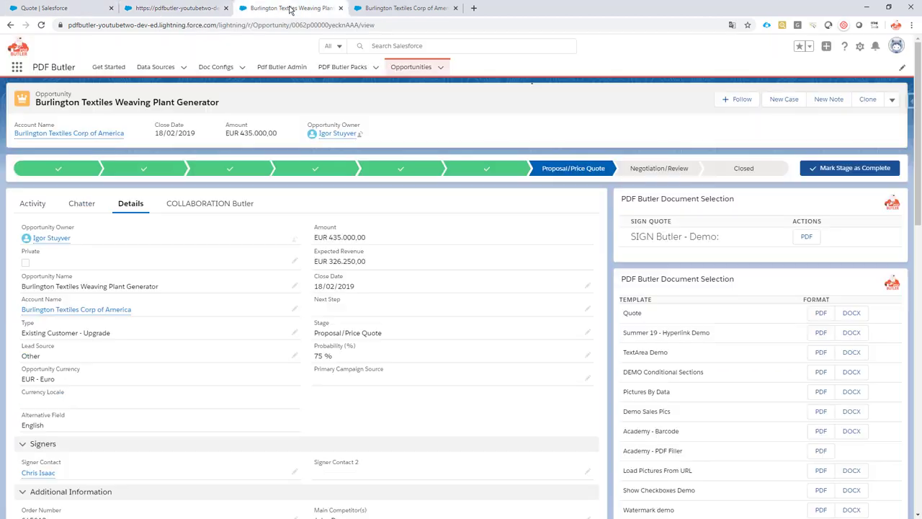
{"action": "left_click", "coordinate": [820, 312]}
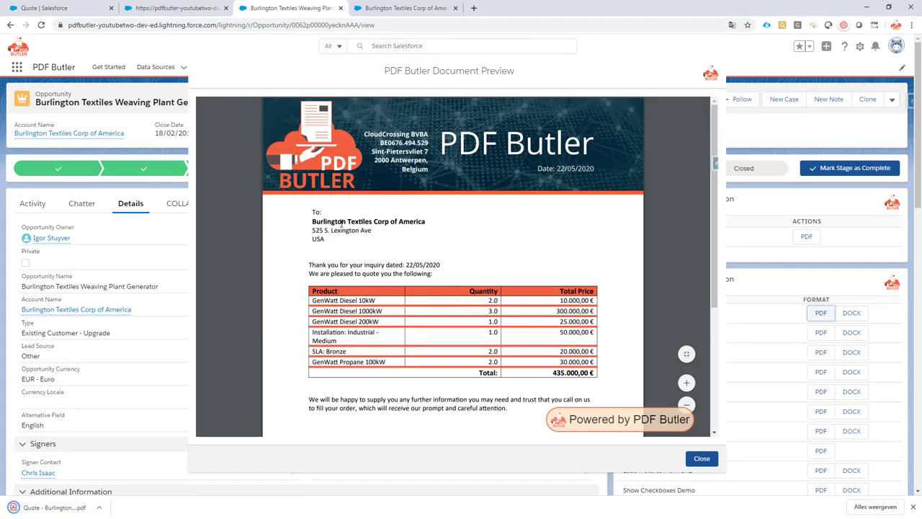
{"action": "scroll", "coordinate": [344, 292], "scroll_direction": "down", "scroll_amount": 3}
{"action": "scroll", "coordinate": [344, 292], "scroll_direction": "up", "scroll_amount": 3}
{"action": "left_click", "coordinate": [706, 461]}
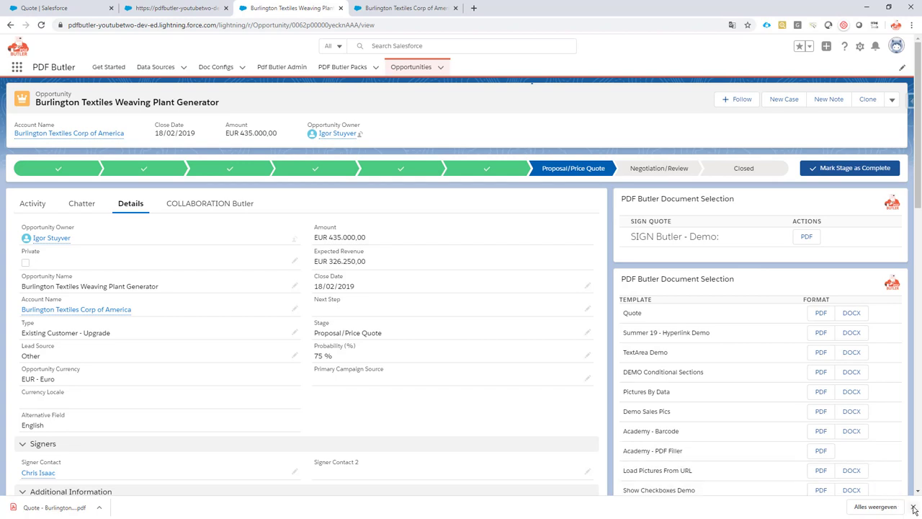
Step: Change the Burlington Textiles Corp of America Account Site to France and save it
{"action": "left_click", "coordinate": [913, 508]}
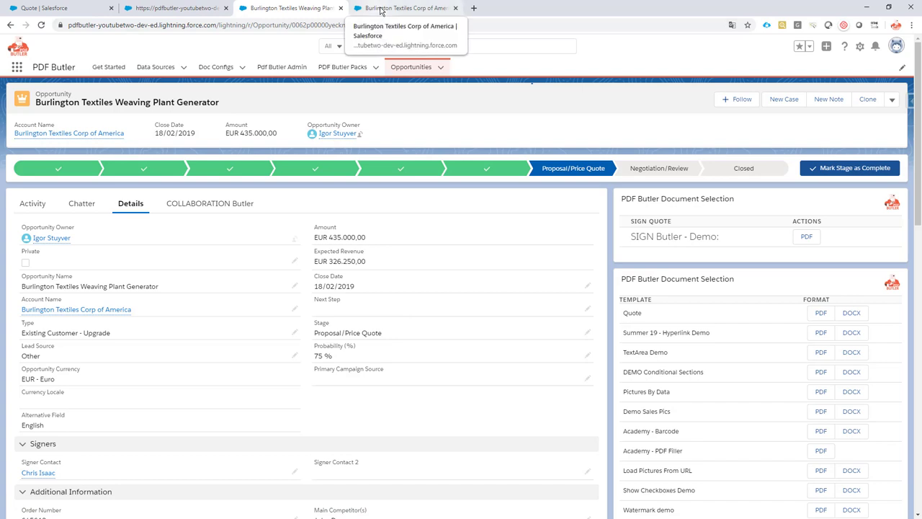
{"action": "left_click", "coordinate": [380, 11]}
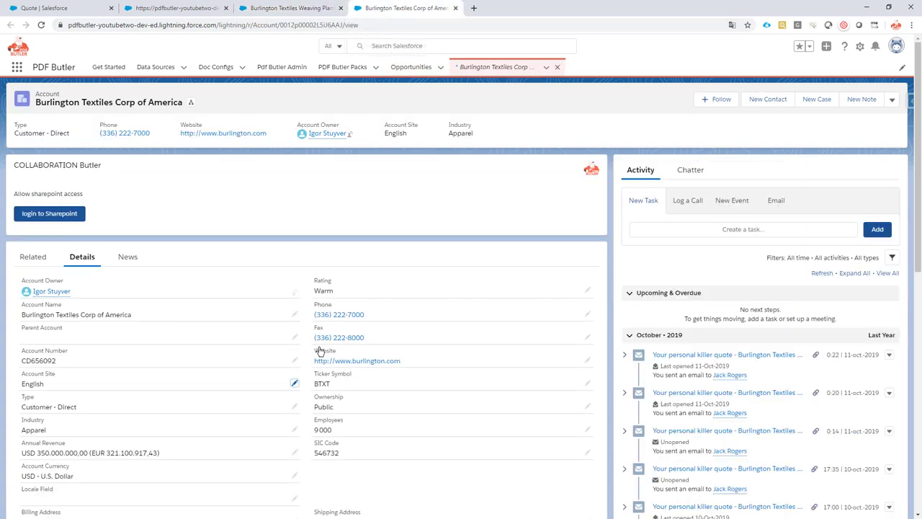
{"action": "left_click", "coordinate": [294, 385]}
{"action": "type", "text": "France"}
{"action": "left_click", "coordinate": [333, 504]}
{"action": "left_click", "coordinate": [182, 11]}
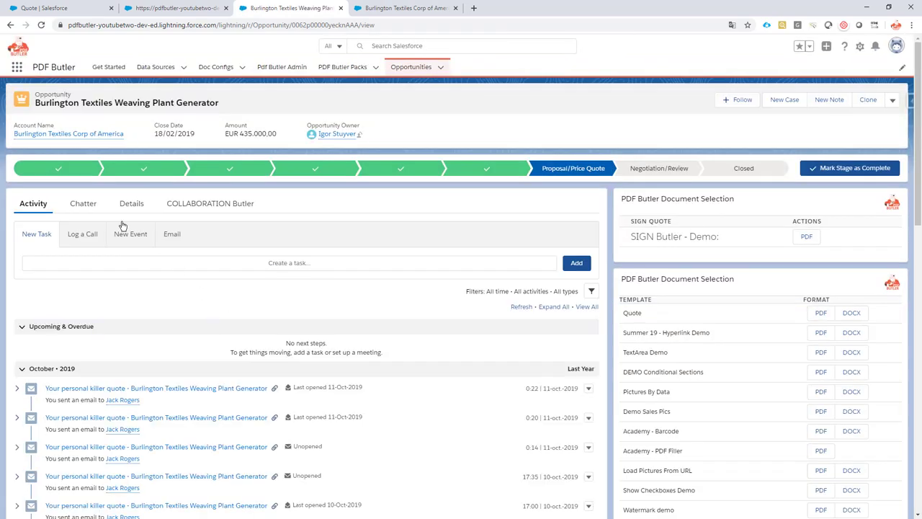
Step: Confirm the opportunity's Alternative Field reads France and regenerate the Quote PDF
{"action": "left_click", "coordinate": [131, 203]}
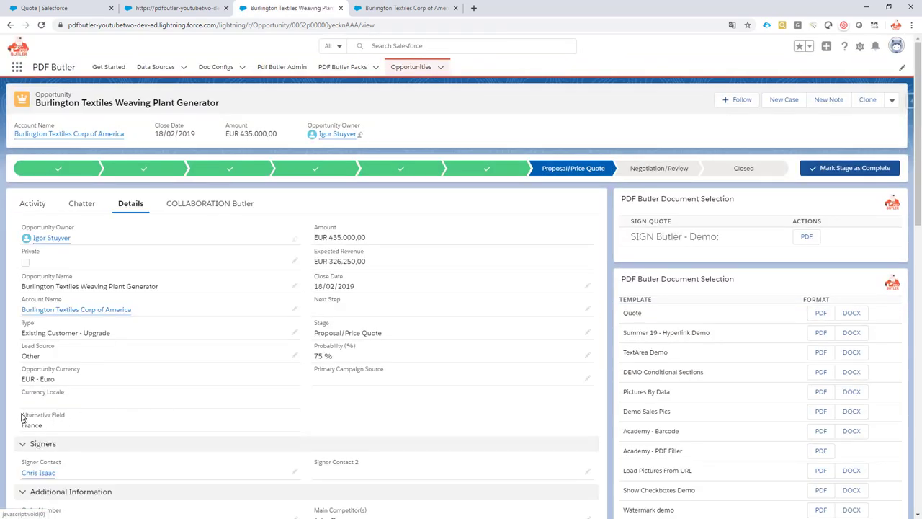
{"action": "left_click_drag", "start_coordinate": [24, 414], "coordinate": [51, 431]}
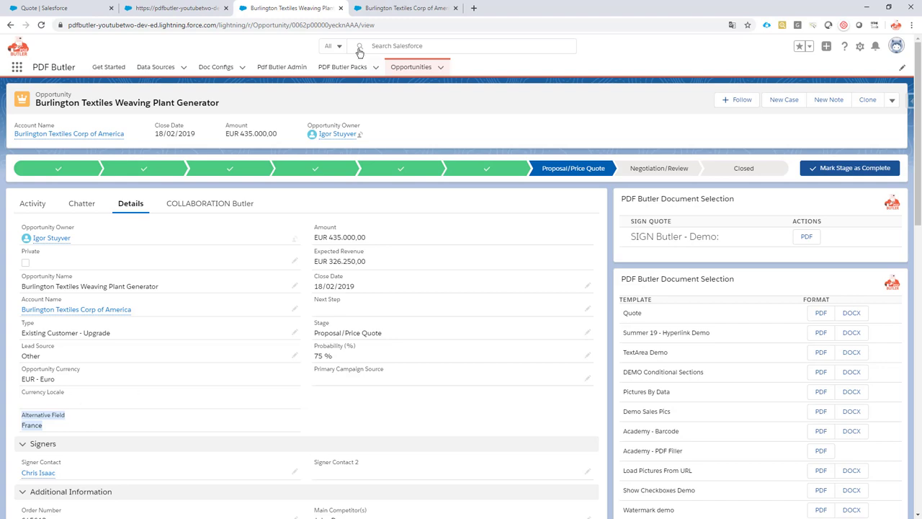
{"action": "mouse_move", "coordinate": [68, 314]}
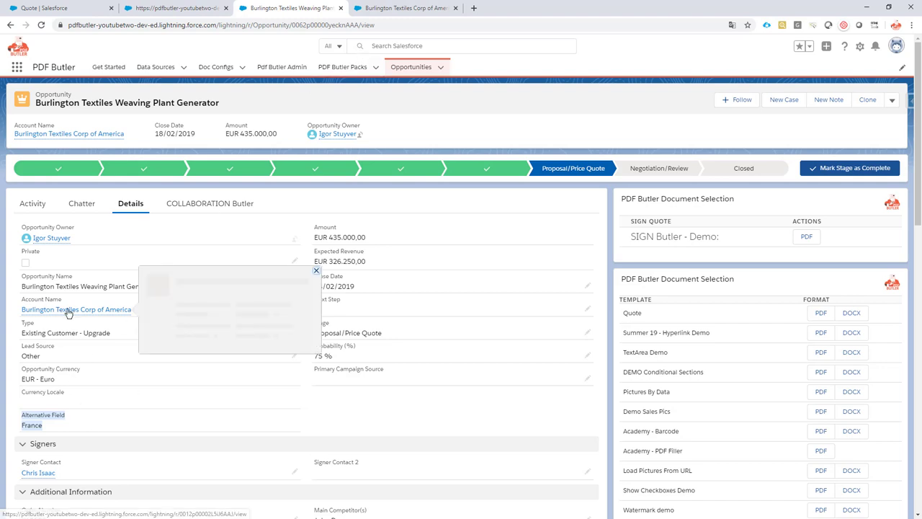
{"action": "left_click", "coordinate": [821, 314]}
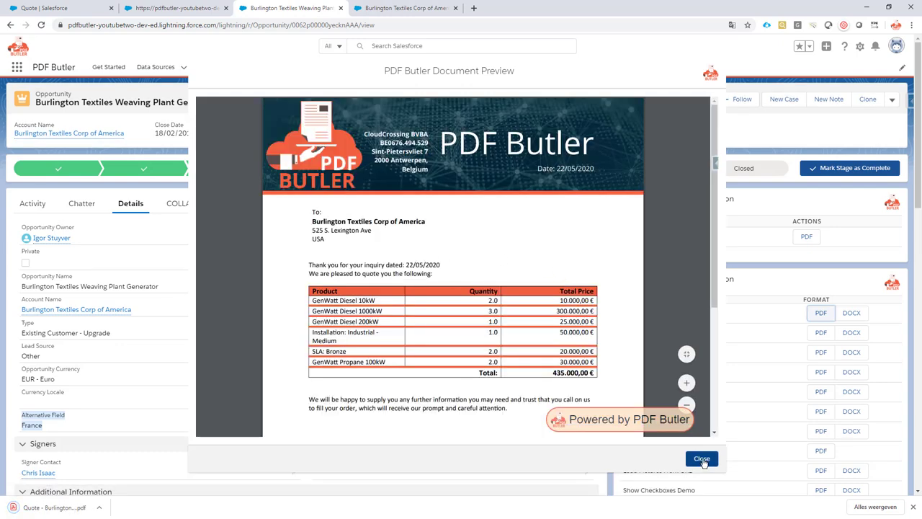
{"action": "left_click", "coordinate": [701, 460]}
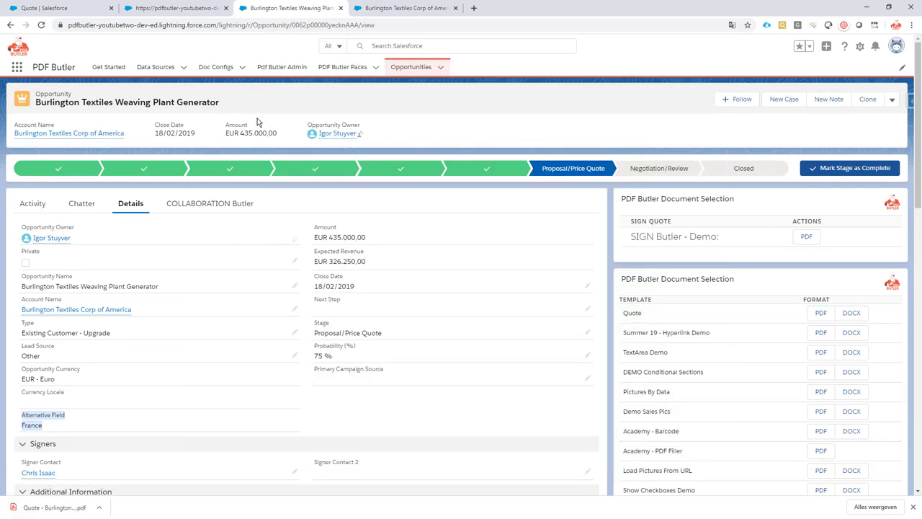
{"action": "left_click", "coordinate": [158, 10]}
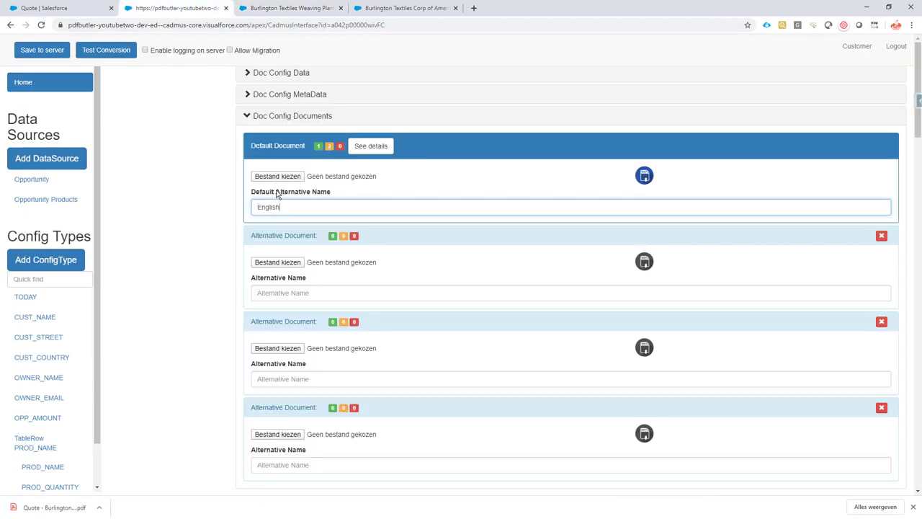
Step: Start choosing the first alternative's template and compare against Alternatives - English.docx in Word
{"action": "left_click", "coordinate": [292, 260]}
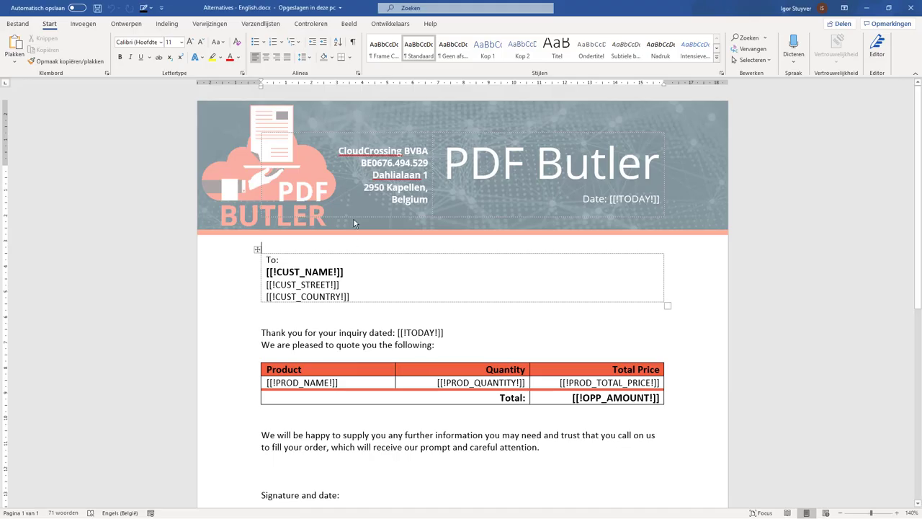
{"action": "scroll", "coordinate": [391, 242], "scroll_direction": "down", "scroll_amount": 3}
{"action": "scroll", "coordinate": [398, 197], "scroll_direction": "up", "scroll_amount": 1}
{"action": "scroll", "coordinate": [397, 197], "scroll_direction": "down", "scroll_amount": 1}
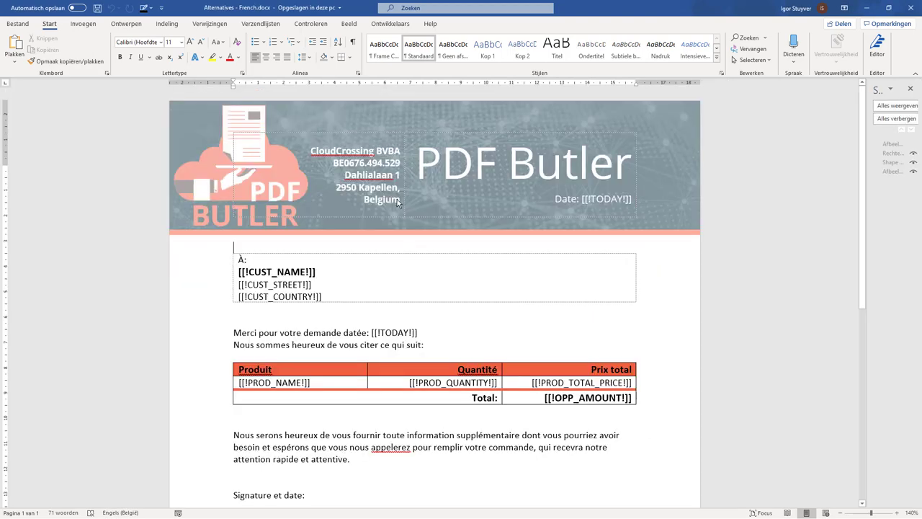
Step: Review the French opening lines and À: heading in Alternatives - French.docx
{"action": "scroll", "coordinate": [398, 203], "scroll_direction": "down", "scroll_amount": 3}
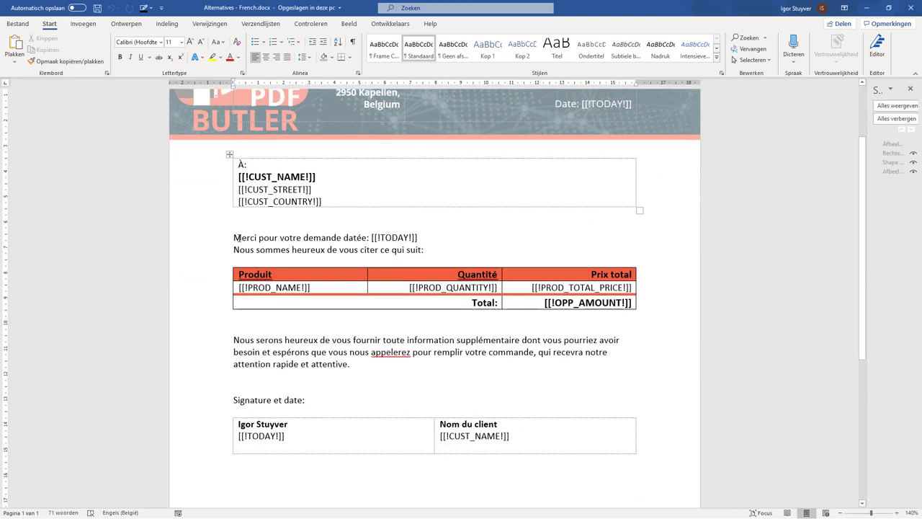
{"action": "left_click_drag", "start_coordinate": [235, 238], "coordinate": [422, 249]}
{"action": "left_click_drag", "start_coordinate": [253, 165], "coordinate": [237, 165]}
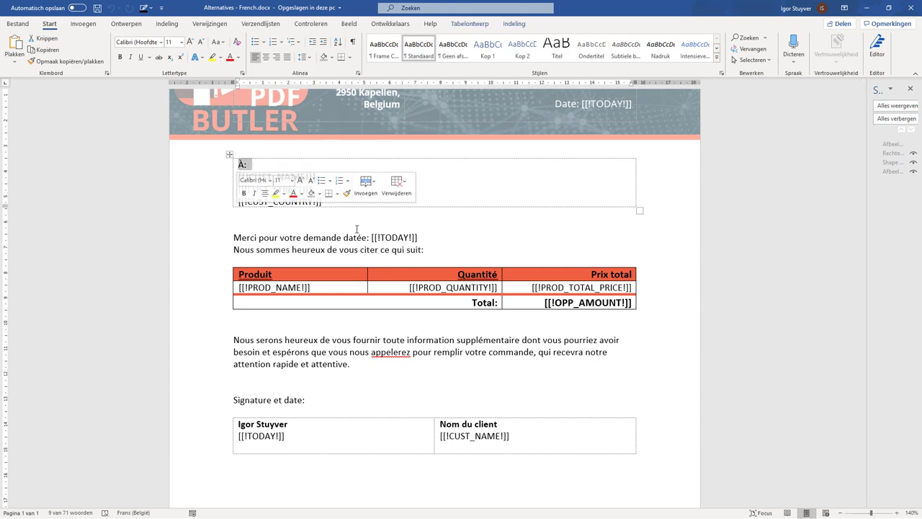
{"action": "scroll", "coordinate": [502, 261], "scroll_direction": "up", "scroll_amount": 1}
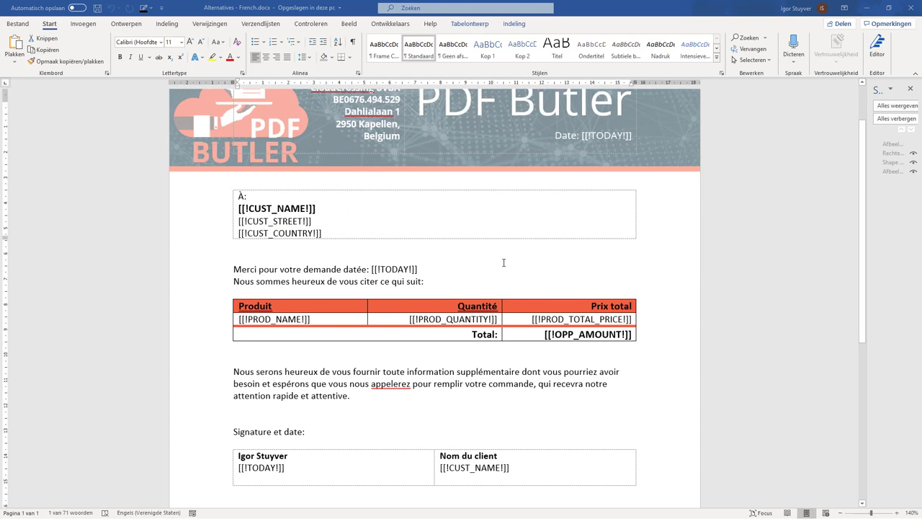
{"action": "key", "text": "alt+Tab"}
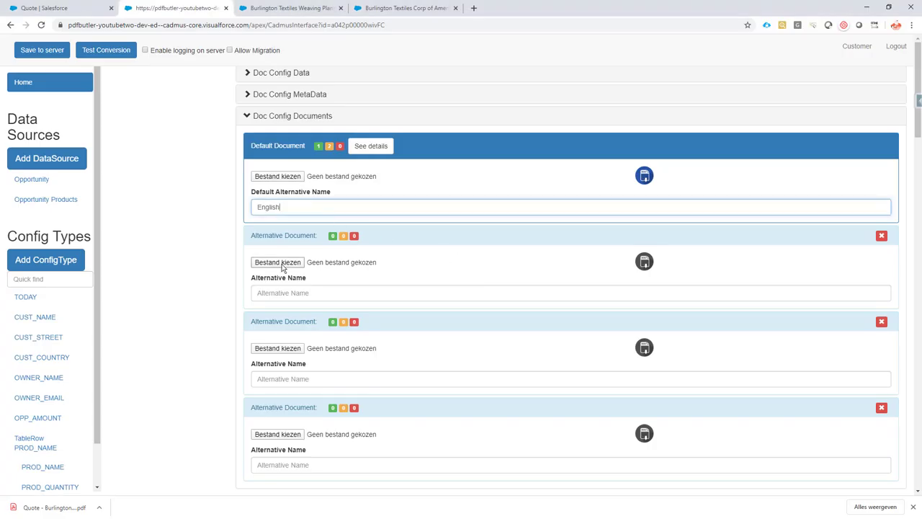
Step: Name the first alternative 'Franch' and attach the Alternatives - French.docx template
{"action": "left_click", "coordinate": [289, 292]}
{"action": "type", "text": "Franch"}
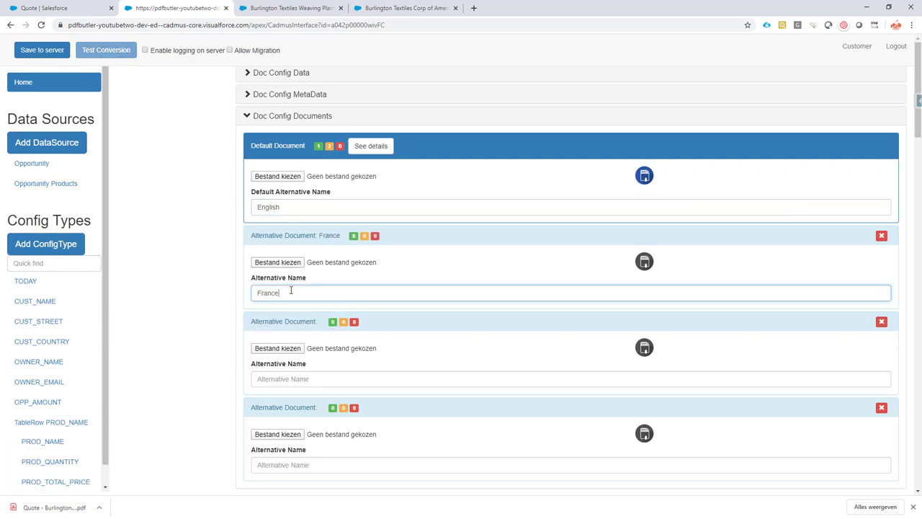
{"action": "left_click", "coordinate": [292, 263]}
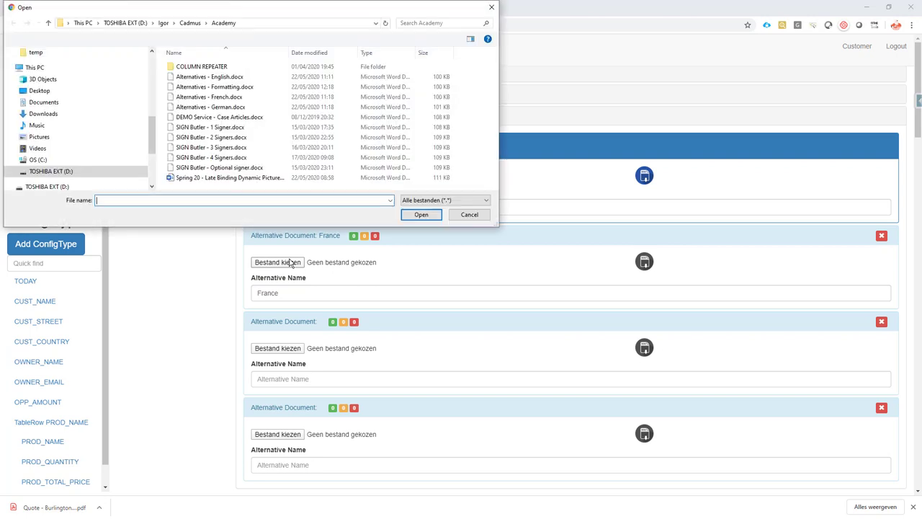
{"action": "left_click", "coordinate": [237, 97]}
{"action": "double_click", "coordinate": [237, 97]}
Step: Add a 'Germany' alternative with Alternatives - German.docx and save the doc config to the server
{"action": "left_click", "coordinate": [285, 378]}
{"action": "type", "text": "German"}
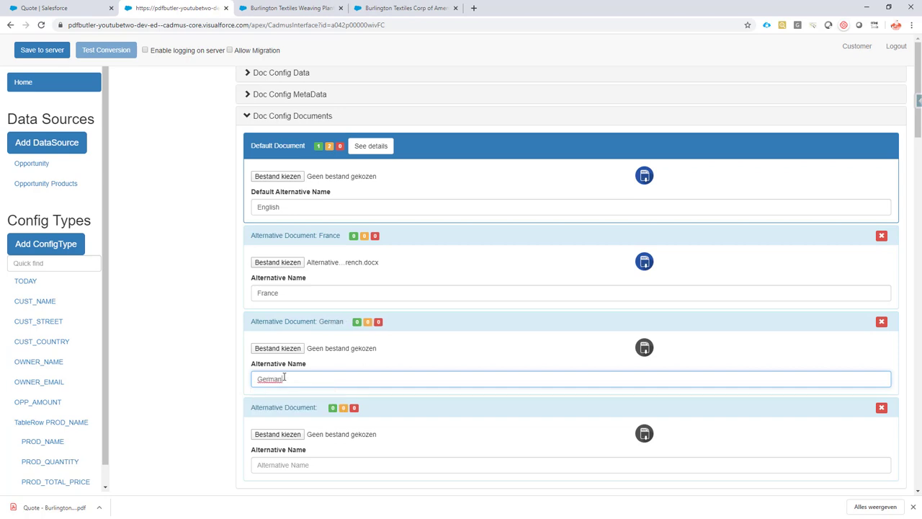
{"action": "type", "text": "y"}
{"action": "left_click", "coordinate": [283, 351]}
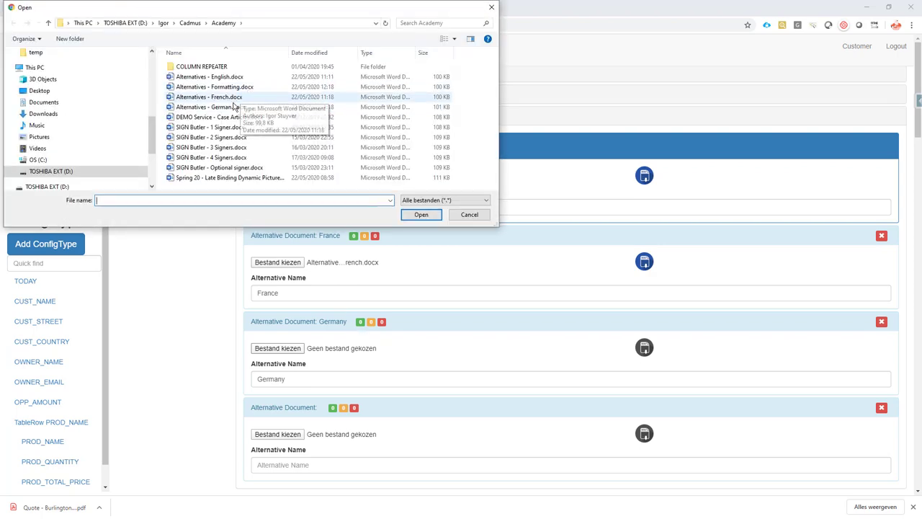
{"action": "double_click", "coordinate": [241, 106]}
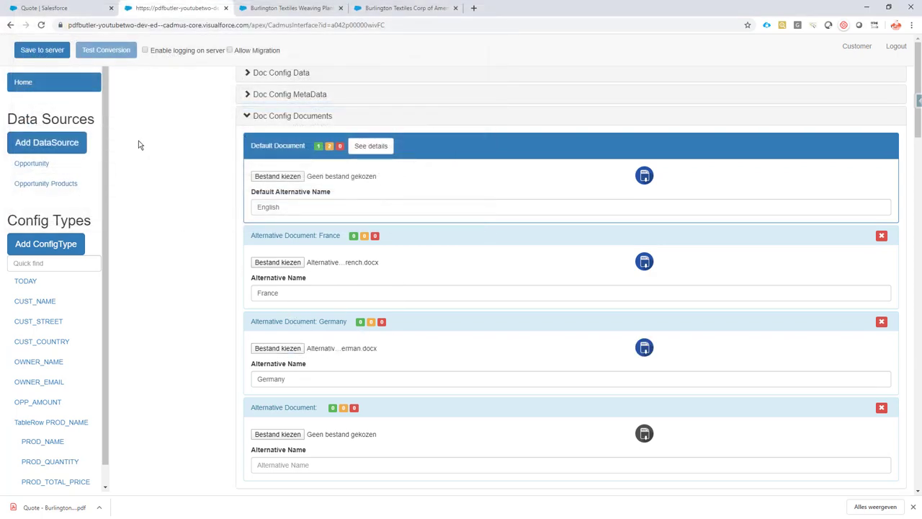
{"action": "left_click", "coordinate": [42, 50]}
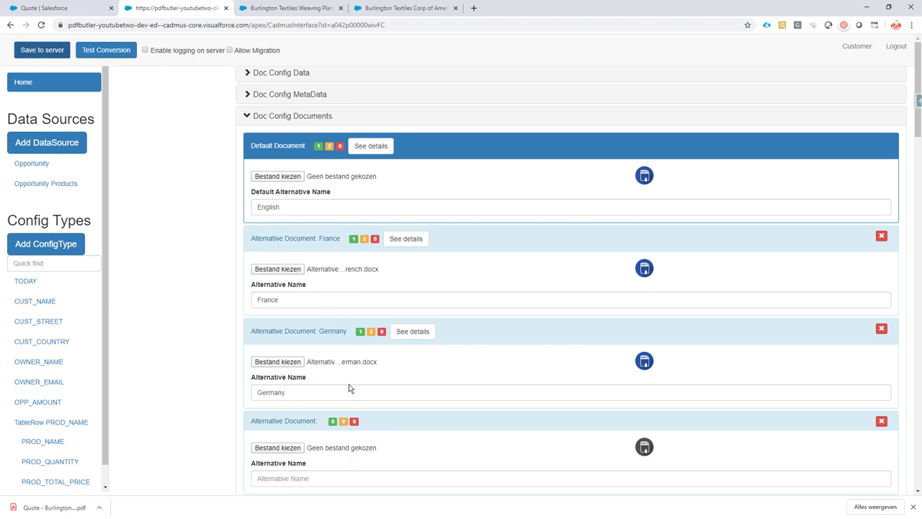
{"action": "scroll", "coordinate": [340, 392], "scroll_direction": "down", "scroll_amount": 2}
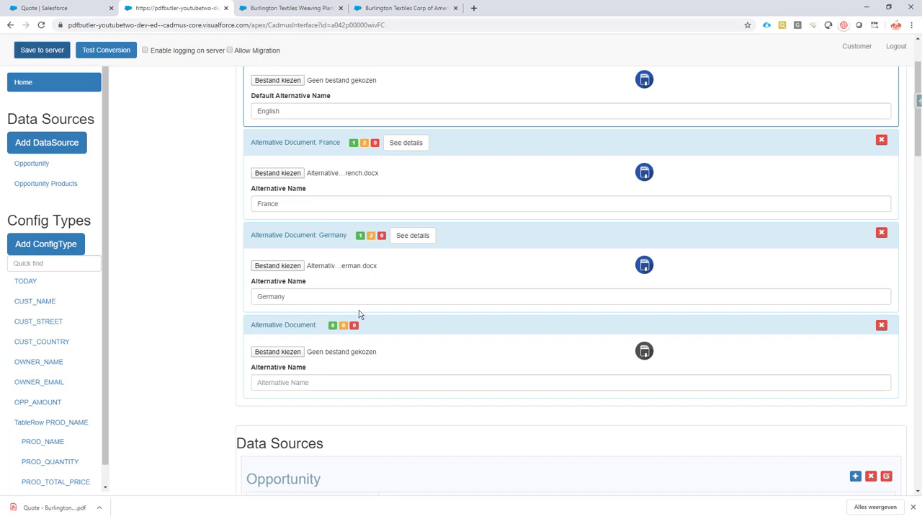
{"action": "scroll", "coordinate": [359, 314], "scroll_direction": "up", "scroll_amount": 2}
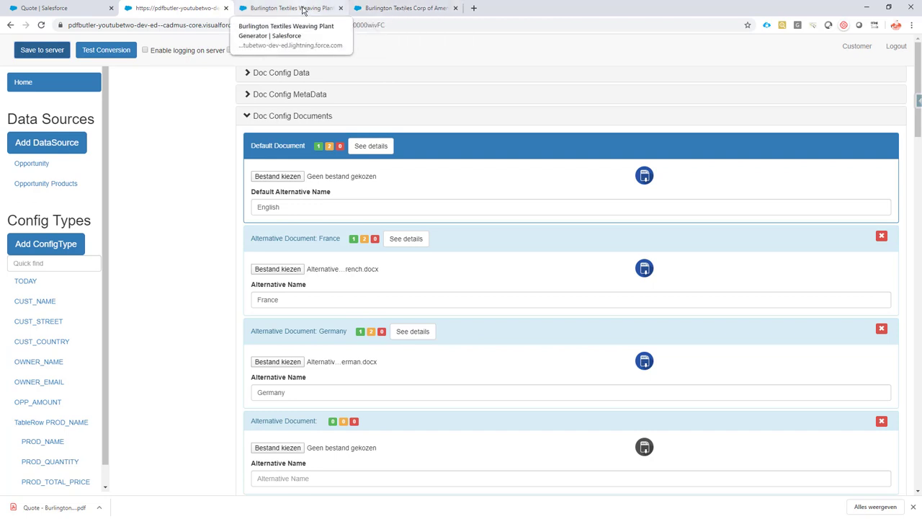
Step: Open the Opportunity object's Fields & Relationships list from the opportunity's Setup menu
{"action": "left_click", "coordinate": [286, 8]}
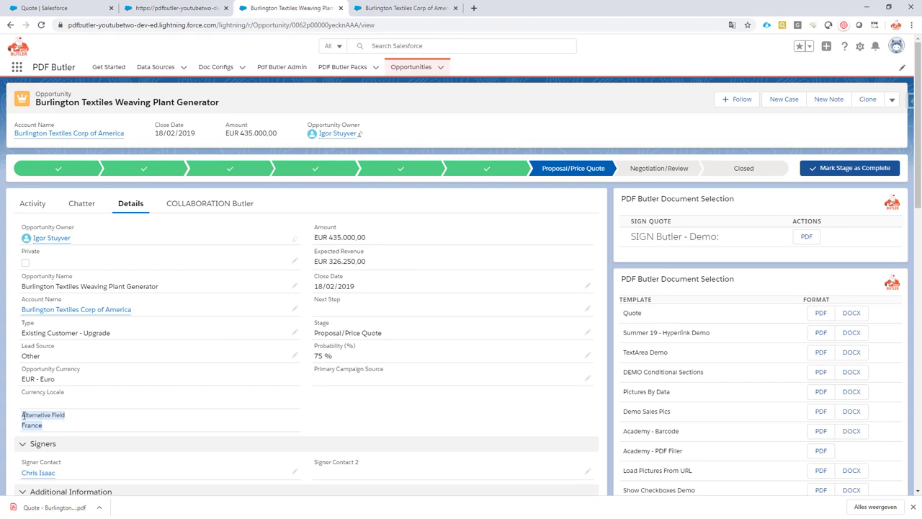
{"action": "triple_click", "coordinate": [29, 416]}
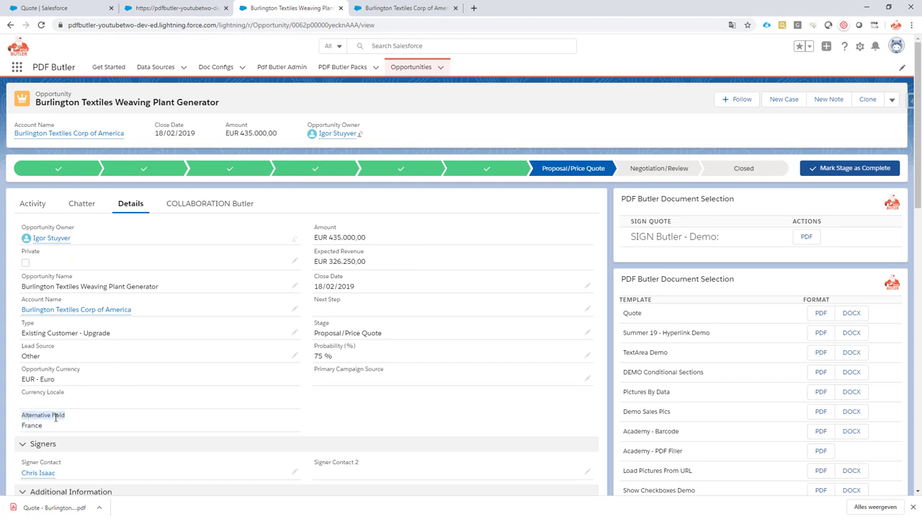
{"action": "left_click", "coordinate": [861, 48]}
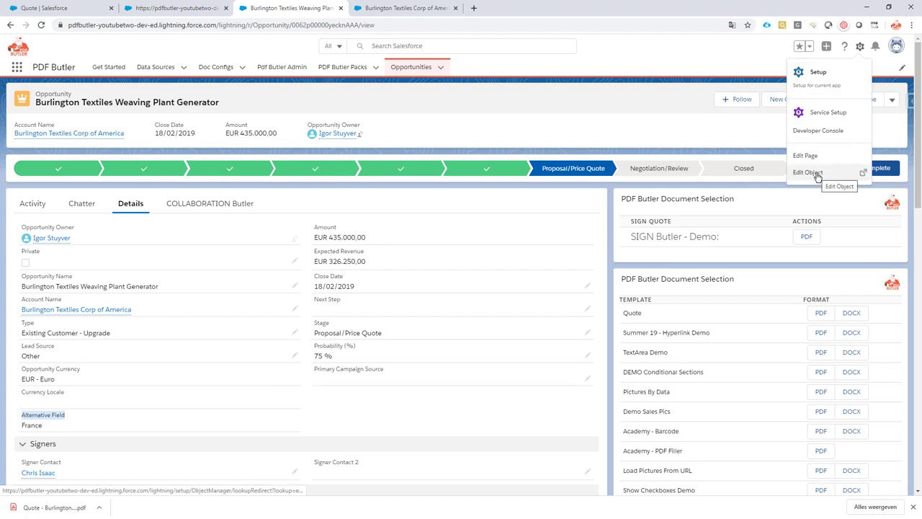
{"action": "left_click", "coordinate": [818, 175]}
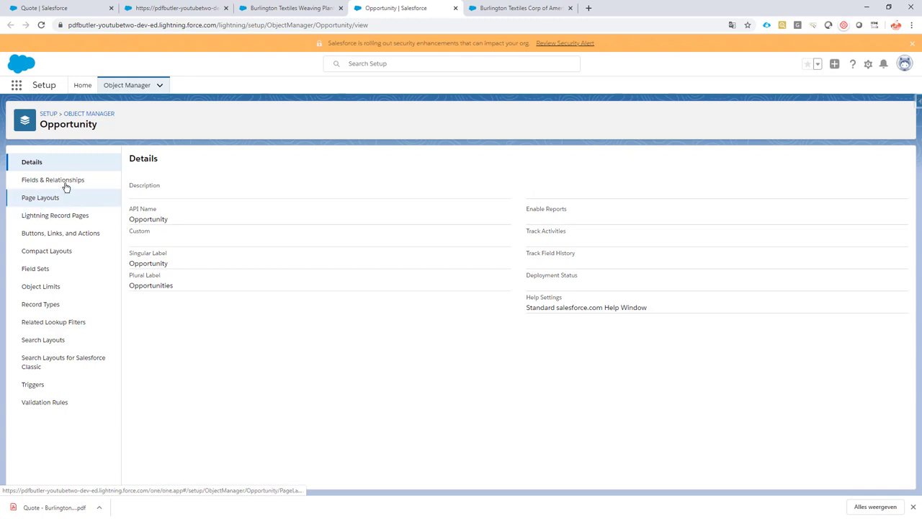
{"action": "left_click", "coordinate": [65, 184]}
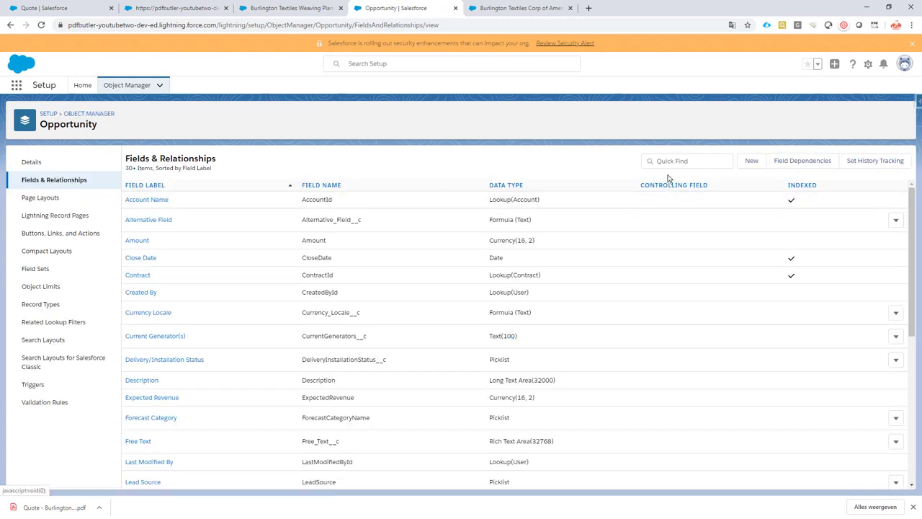
Step: Search the Opportunity fields and copy the Alternative_Field__c API name
{"action": "left_click", "coordinate": [675, 163]}
{"action": "type", "text": "alter"}
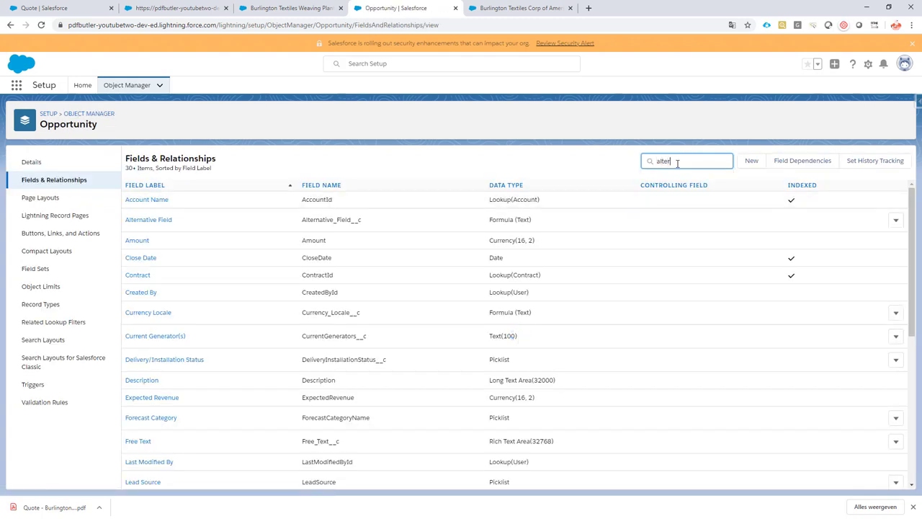
{"action": "double_click", "coordinate": [302, 202]}
{"action": "key", "text": "ctrl+c"}
{"action": "left_click", "coordinate": [288, 8]}
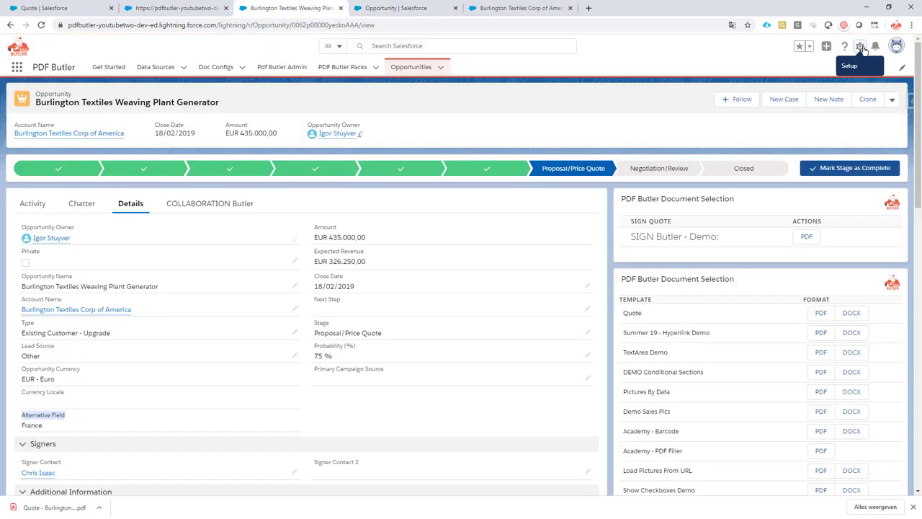
{"action": "left_click", "coordinate": [438, 11]}
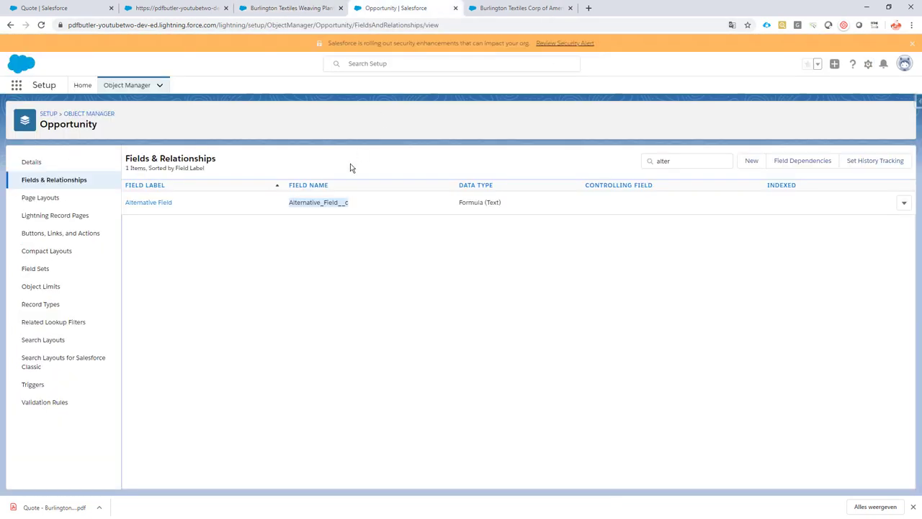
{"action": "left_click", "coordinate": [288, 8]}
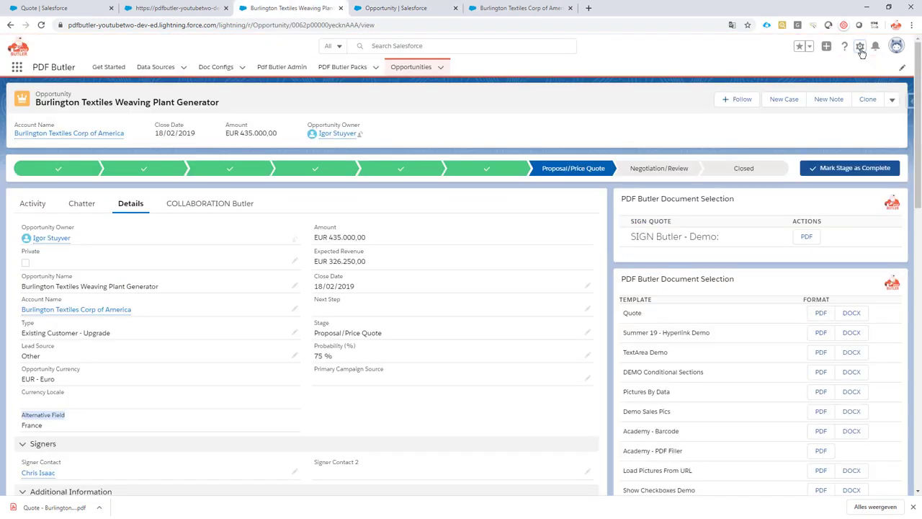
{"action": "left_click", "coordinate": [861, 47]}
Step: Paste Alternative_Field__c as the second Document Selection component's alternative field and save the page
{"action": "left_click", "coordinate": [812, 155]}
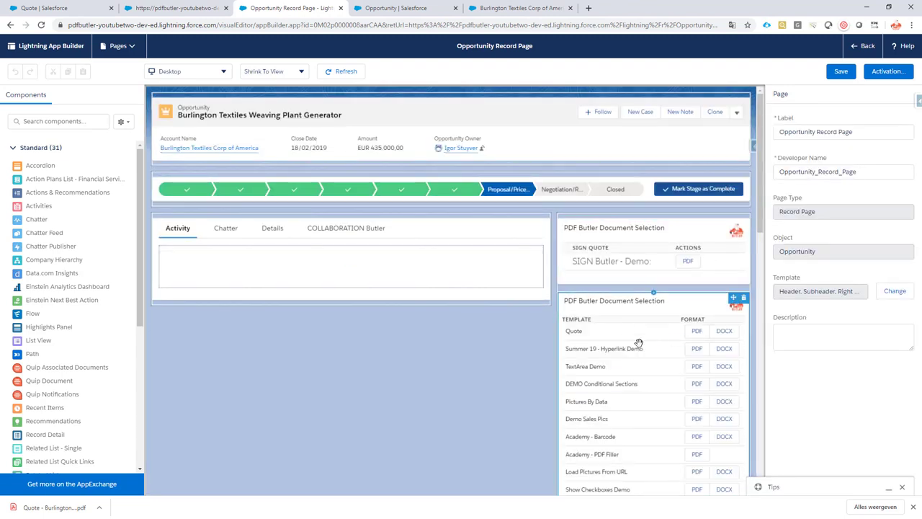
{"action": "left_click", "coordinate": [627, 301]}
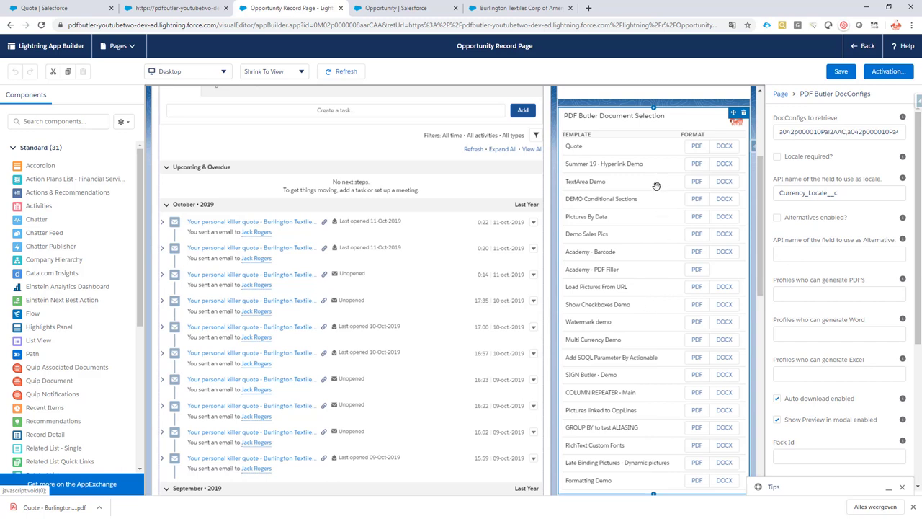
{"action": "left_click", "coordinate": [790, 253]}
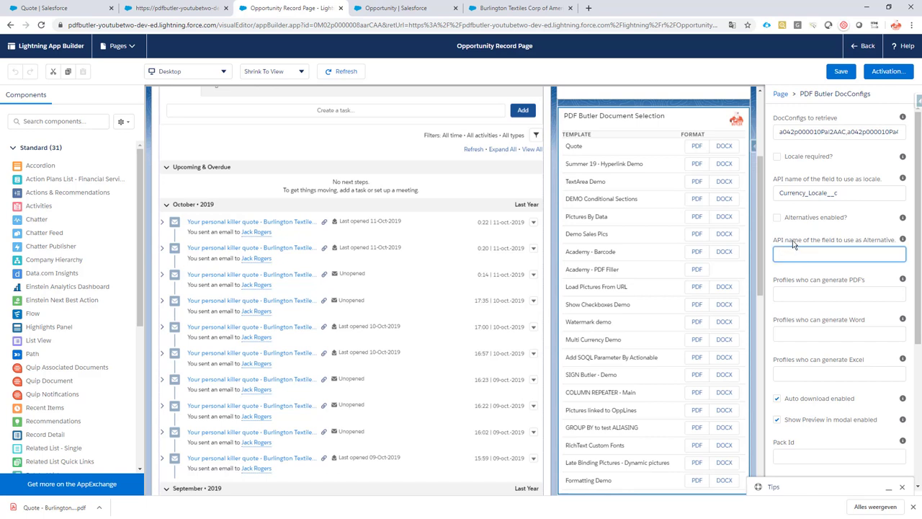
{"action": "key", "text": "ctrl+v"}
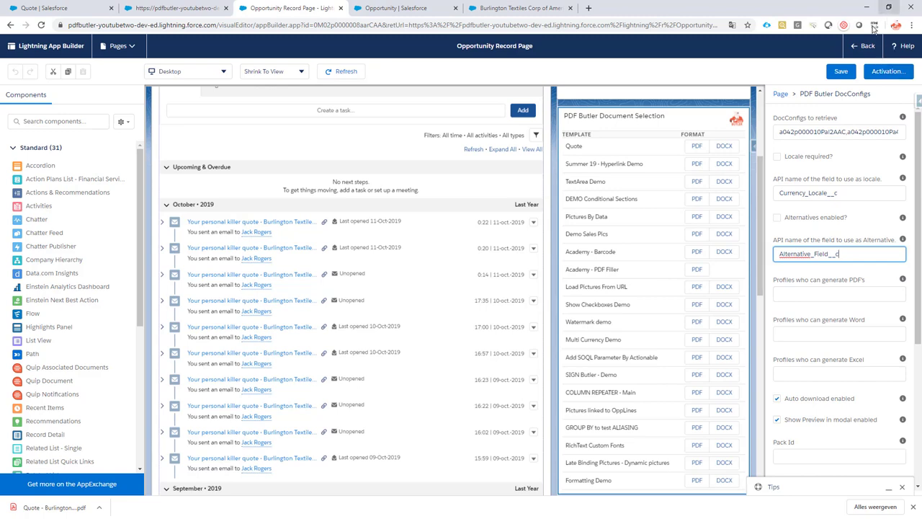
{"action": "left_click", "coordinate": [842, 72]}
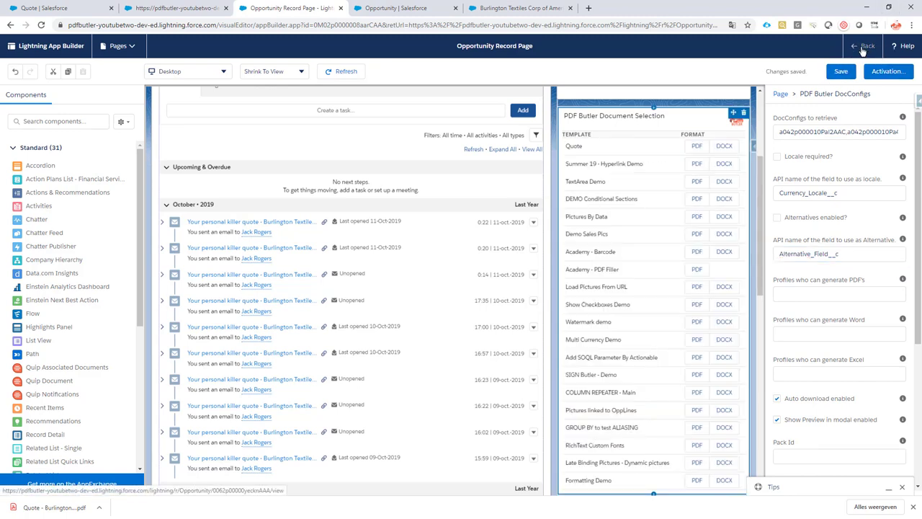
Step: With Alternative Field set to France, generate the Quote PDF and verify its French opening line
{"action": "left_click", "coordinate": [863, 49]}
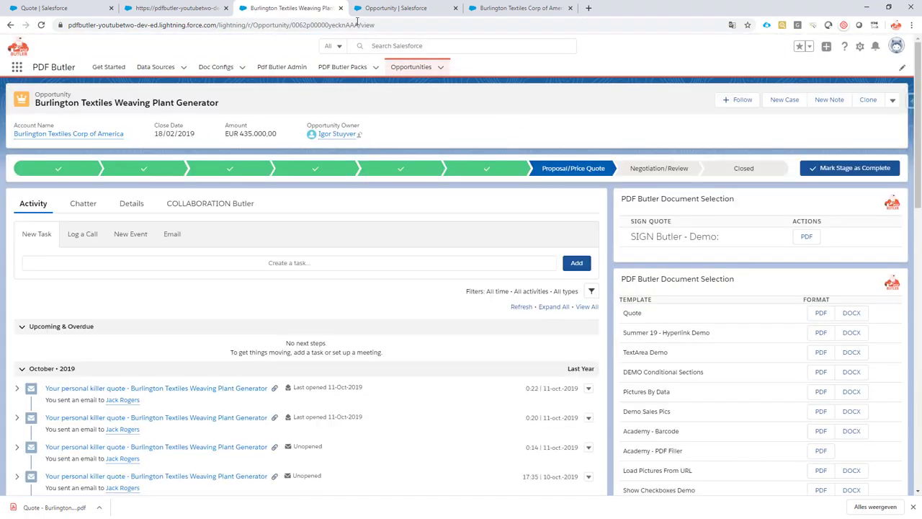
{"action": "left_click", "coordinate": [141, 204]}
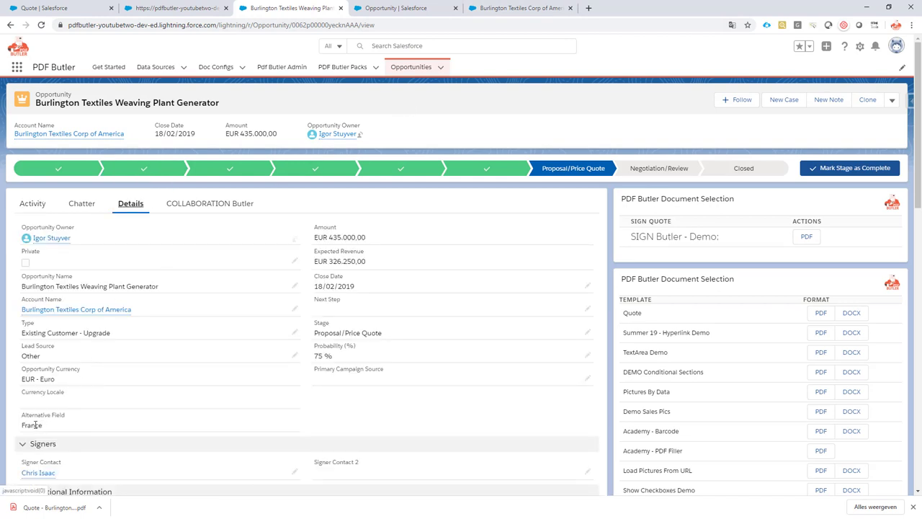
{"action": "left_click", "coordinate": [820, 313]}
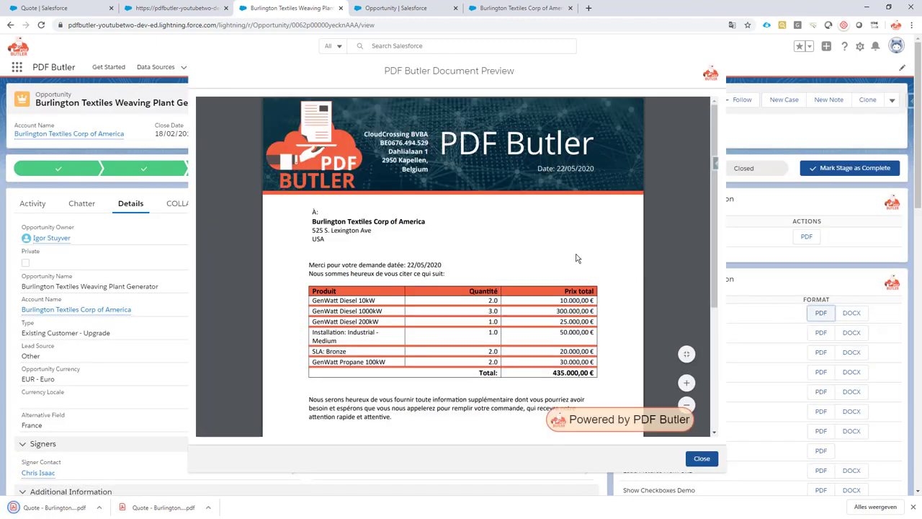
{"action": "left_click_drag", "start_coordinate": [306, 265], "coordinate": [401, 266]}
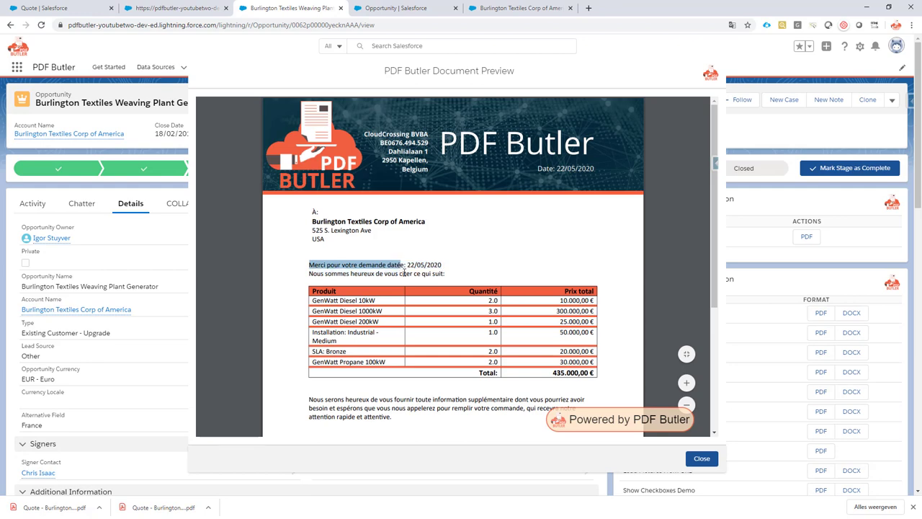
Step: Change Burlington Textiles' Account Site from France to Germany, save it, and go back to the opportunity
{"action": "left_click", "coordinate": [702, 458]}
{"action": "left_click", "coordinate": [497, 11]}
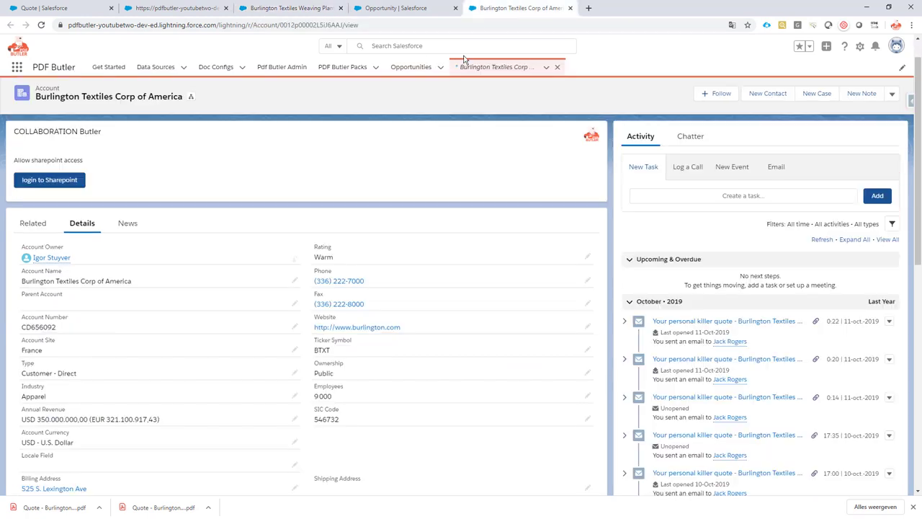
{"action": "left_click", "coordinate": [294, 351]}
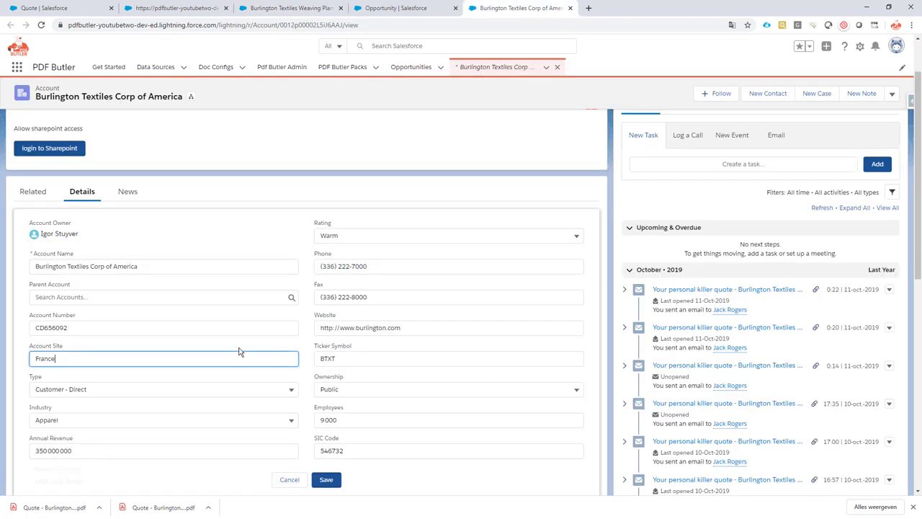
{"action": "double_click", "coordinate": [141, 359]}
{"action": "type", "text": "Germany"}
{"action": "left_click", "coordinate": [325, 480]}
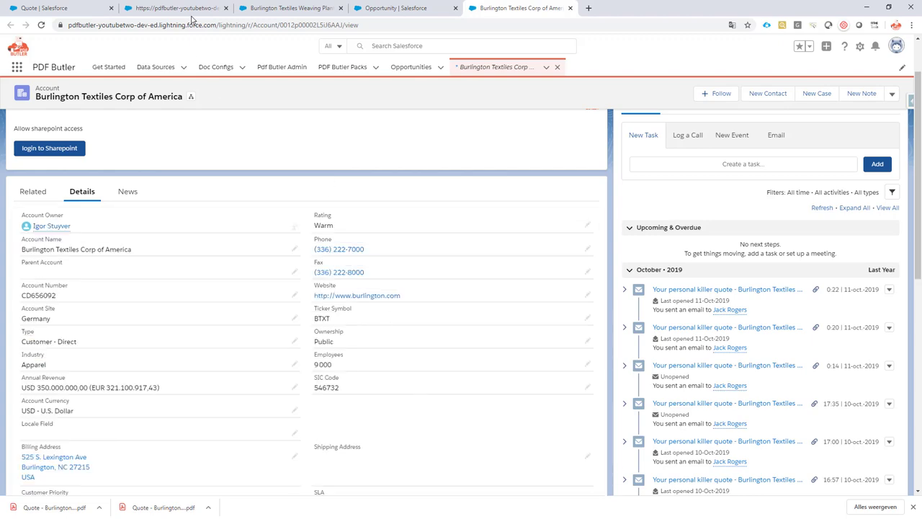
{"action": "left_click", "coordinate": [401, 10]}
Step: Reload the opportunity and generate the Quote template PDF, now in German, then close the preview
{"action": "left_click", "coordinate": [272, 11]}
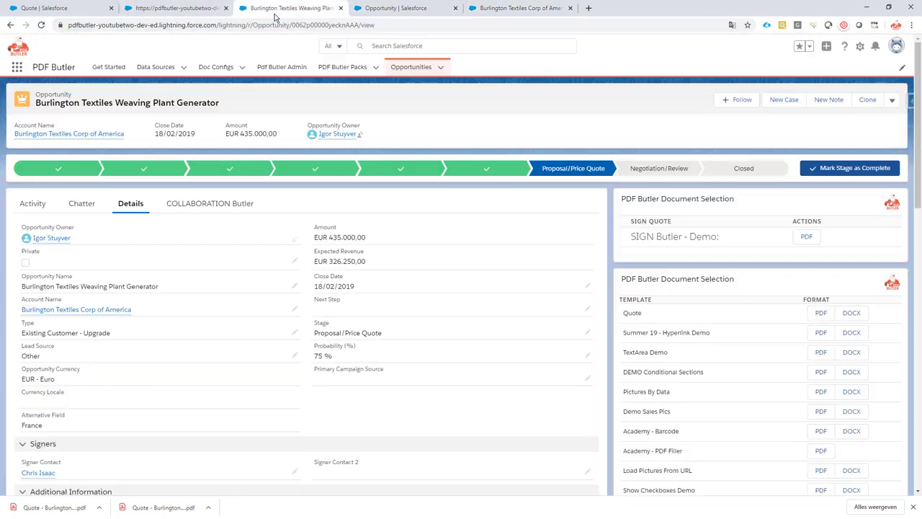
{"action": "left_click", "coordinate": [42, 24]}
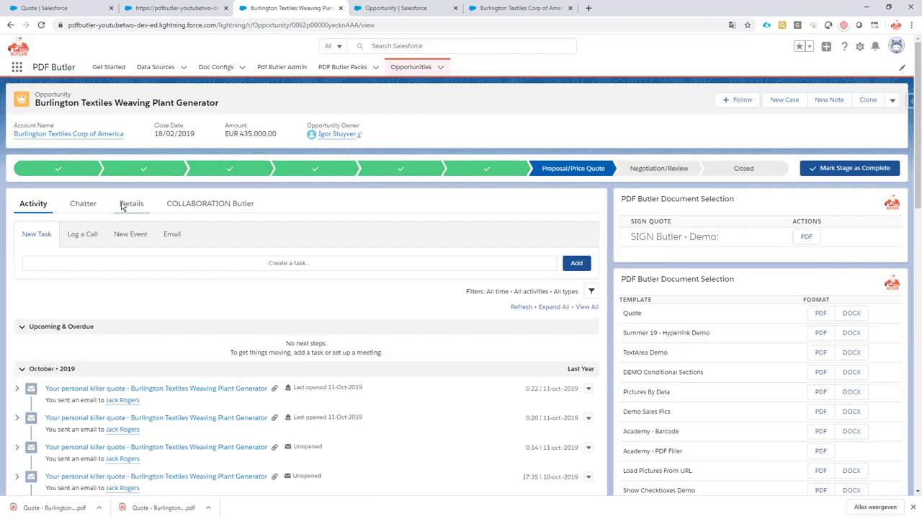
{"action": "left_click", "coordinate": [131, 204]}
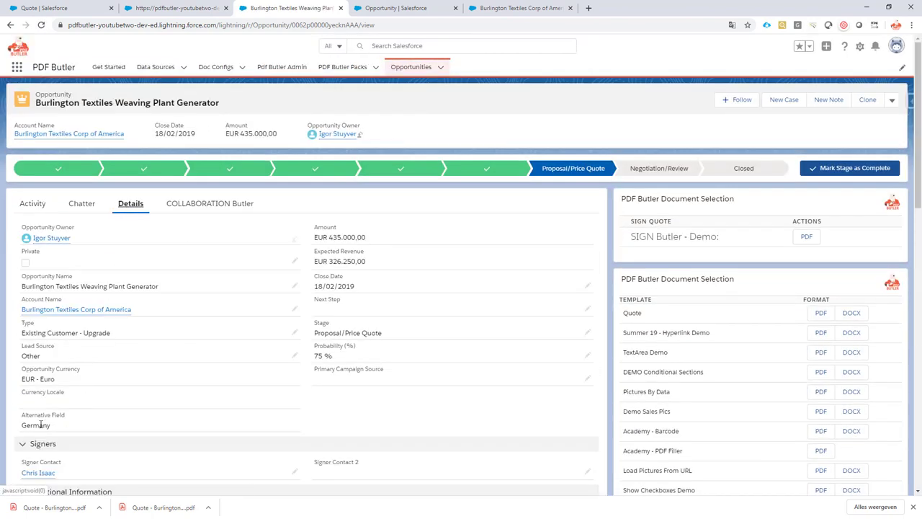
{"action": "left_click", "coordinate": [820, 314]}
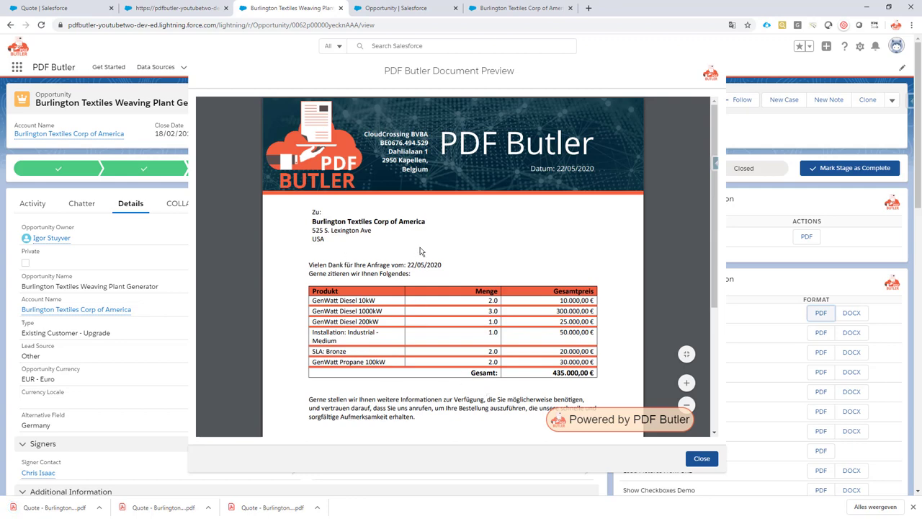
{"action": "left_click", "coordinate": [710, 462]}
Step: Clear the PDF Butler Document Selection component's Alternative API field name and save the Opportunity Record Page
{"action": "left_click", "coordinate": [860, 47]}
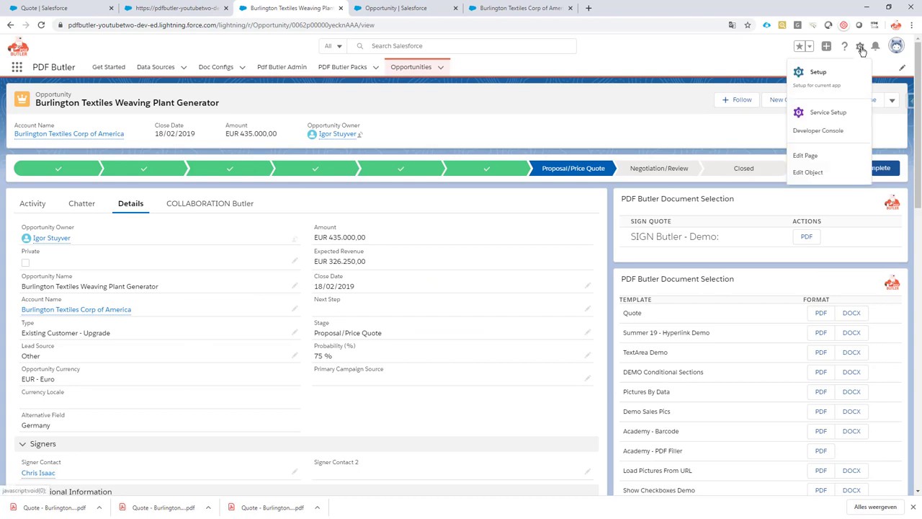
{"action": "left_click", "coordinate": [806, 155]}
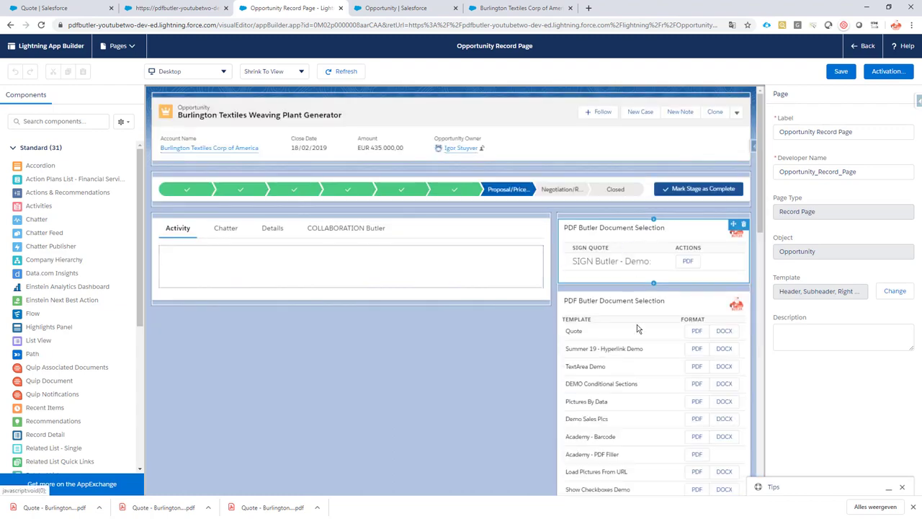
{"action": "scroll", "coordinate": [638, 329], "scroll_direction": "down", "scroll_amount": 3}
{"action": "left_click", "coordinate": [635, 324]}
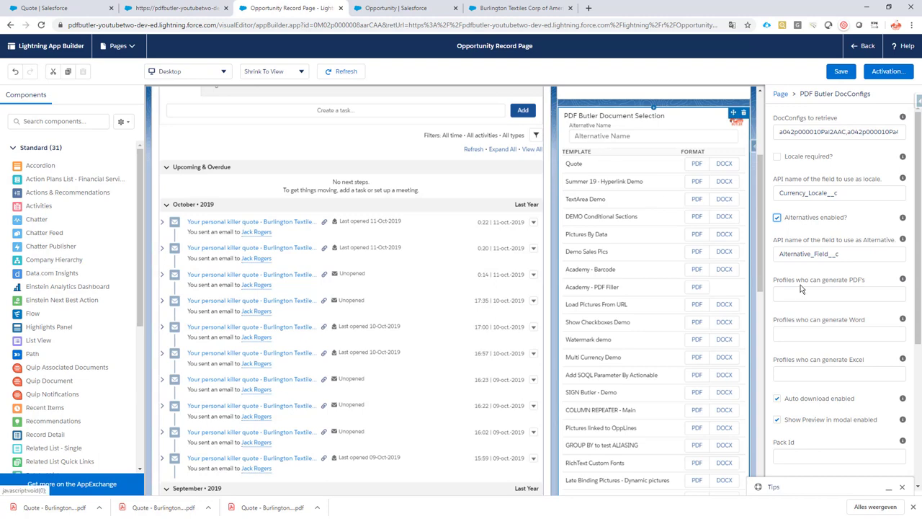
{"action": "double_click", "coordinate": [840, 256]}
{"action": "key", "text": "BackSpace"}
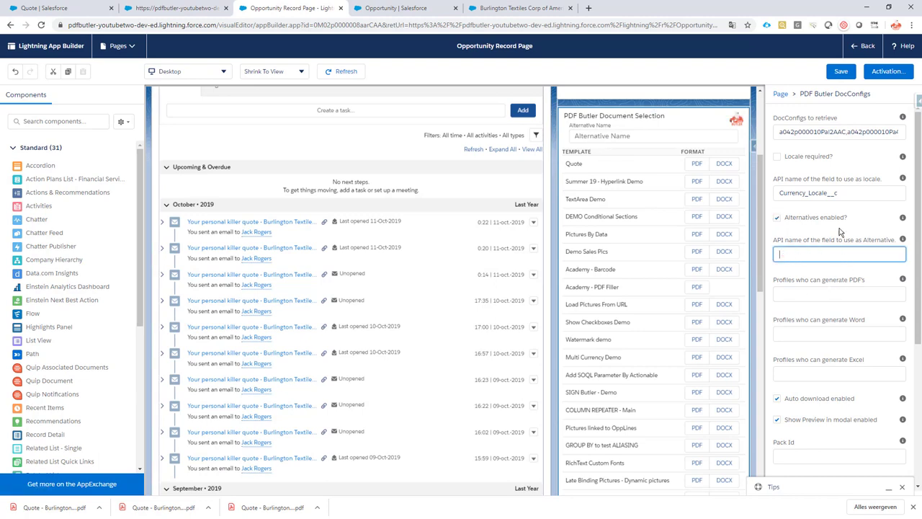
{"action": "left_click", "coordinate": [840, 72]}
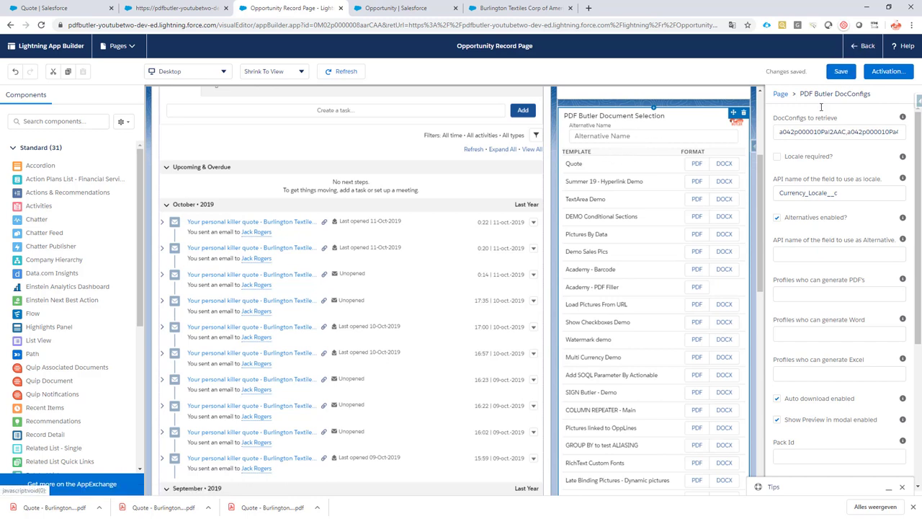
{"action": "left_click", "coordinate": [870, 45]}
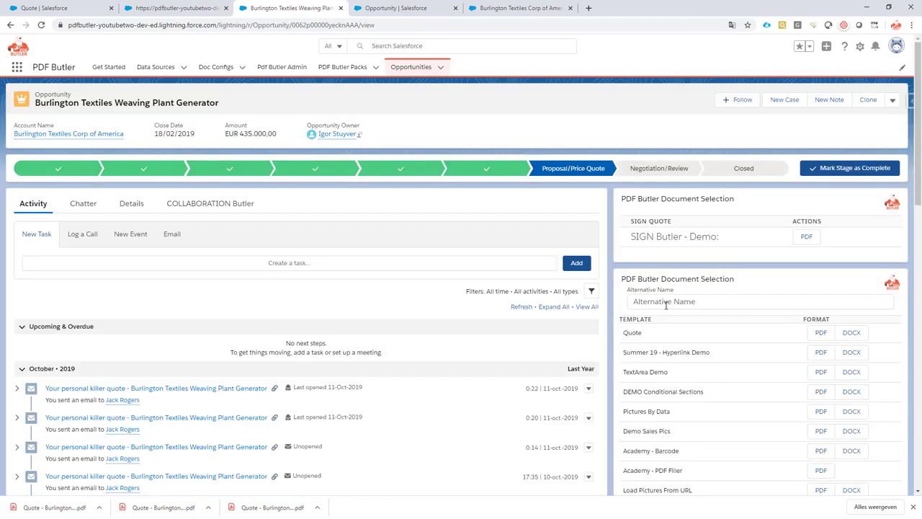
Step: Enter France as the Alternative Name and generate the French Quote PDF, then close it
{"action": "left_click", "coordinate": [668, 303]}
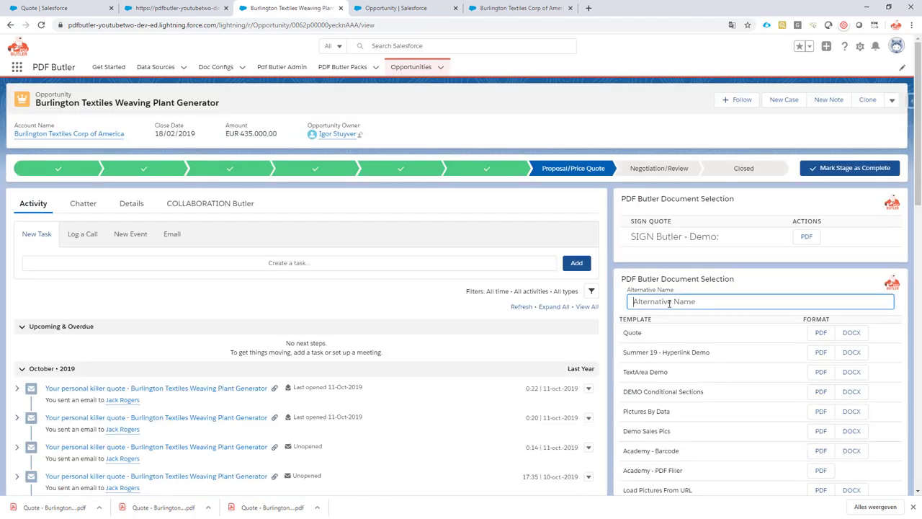
{"action": "type", "text": "France"}
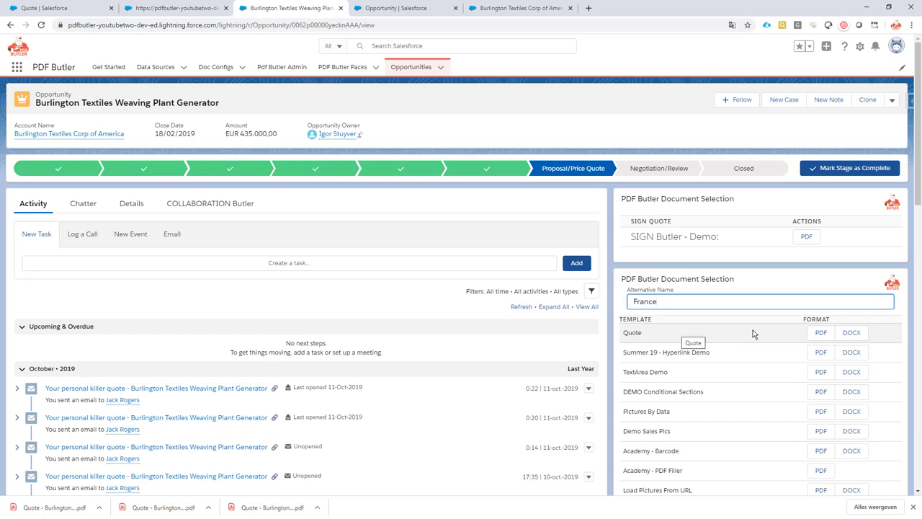
{"action": "left_click", "coordinate": [821, 332]}
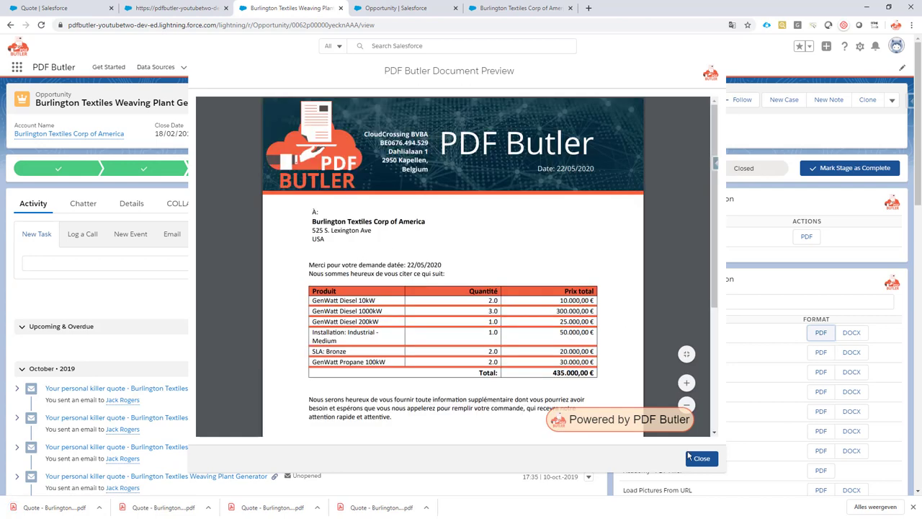
{"action": "left_click", "coordinate": [702, 459]}
Step: Replace the Alternative Name with Germany and generate the Quote PDF again
{"action": "left_click", "coordinate": [683, 302]}
{"action": "key", "text": "ctrl+a"}
{"action": "type", "text": "G"}
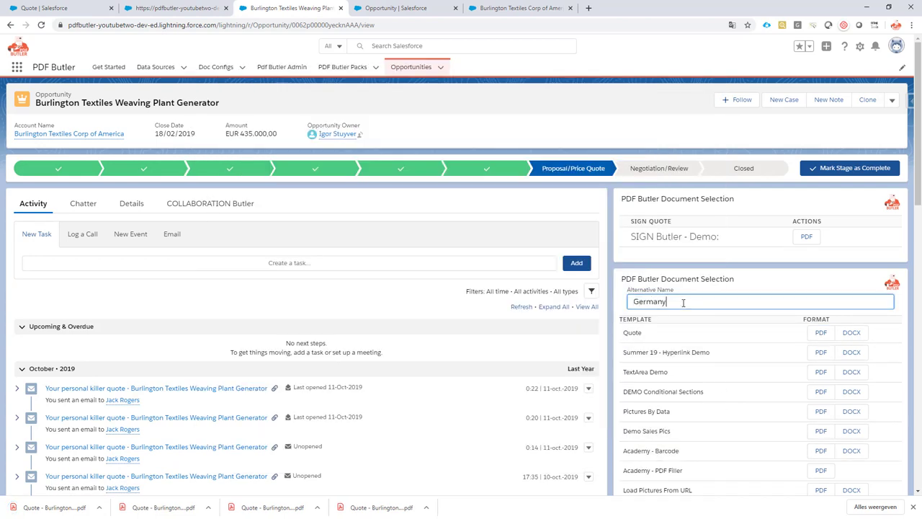
{"action": "type", "text": "ermany"}
{"action": "left_click", "coordinate": [814, 333]}
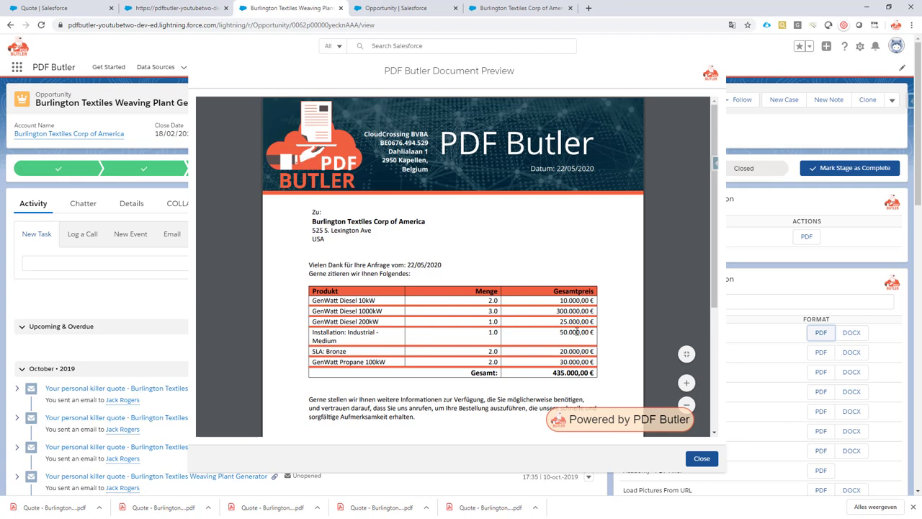
Step: Close the German preview and highlight the Alternative Field reading Germany in the opportunity details
{"action": "left_click", "coordinate": [702, 458]}
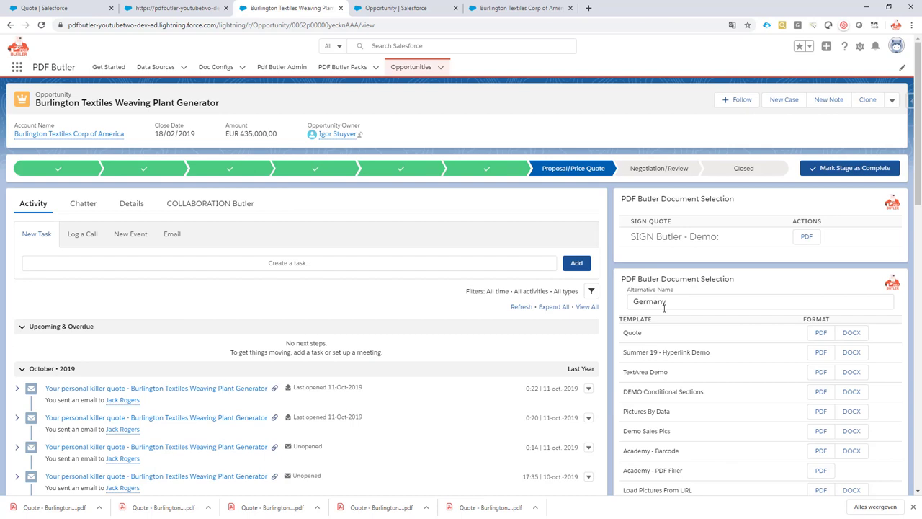
{"action": "left_click", "coordinate": [129, 205]}
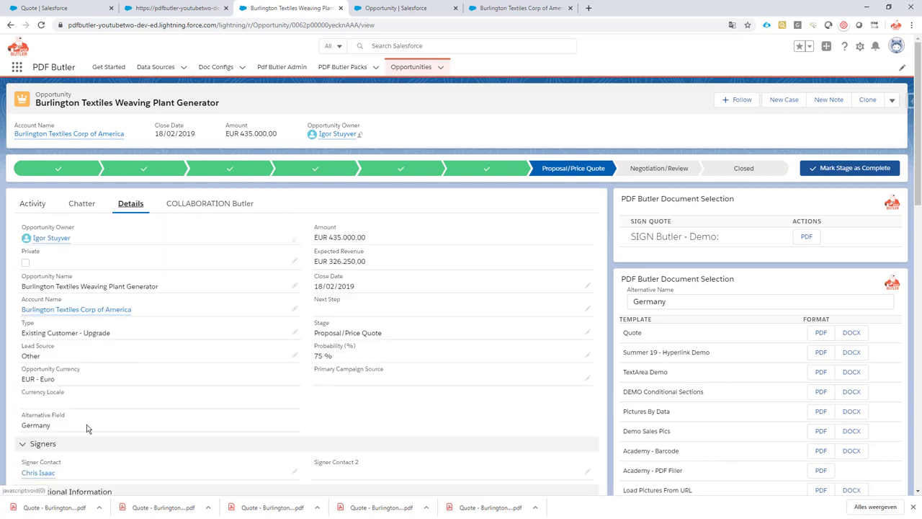
{"action": "left_click_drag", "start_coordinate": [24, 414], "coordinate": [57, 429]}
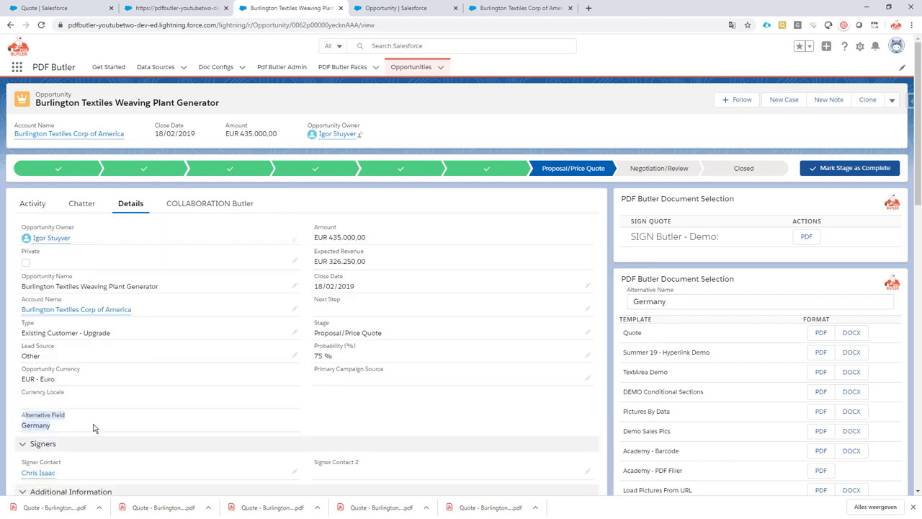